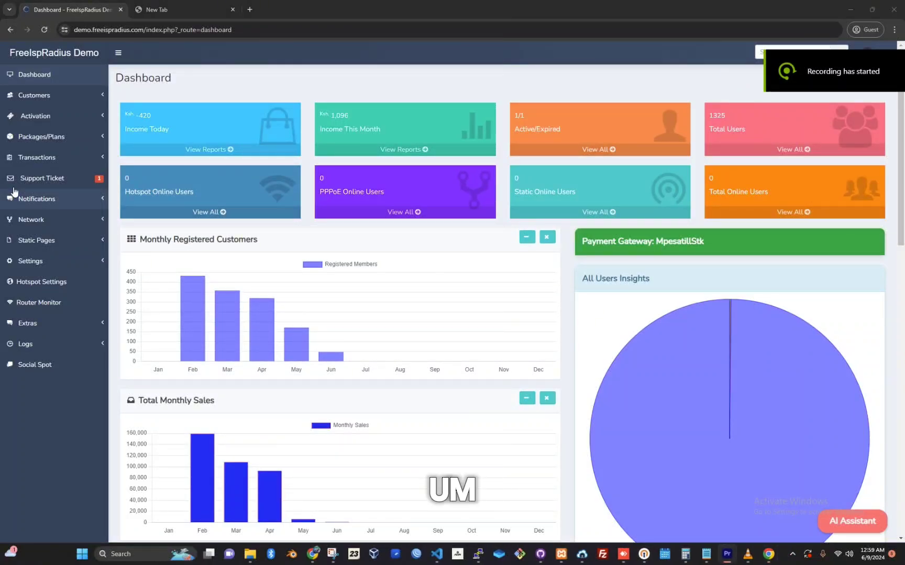
Expand the Activation section in the sidebar
click(36, 117)
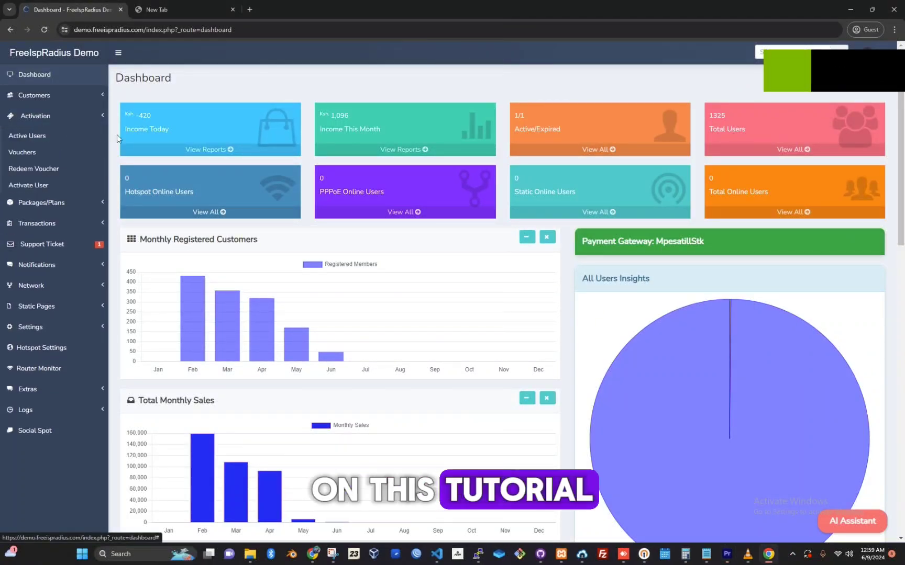
Go to Active Users and start a username search on the Prepaid Users list
click(28, 136)
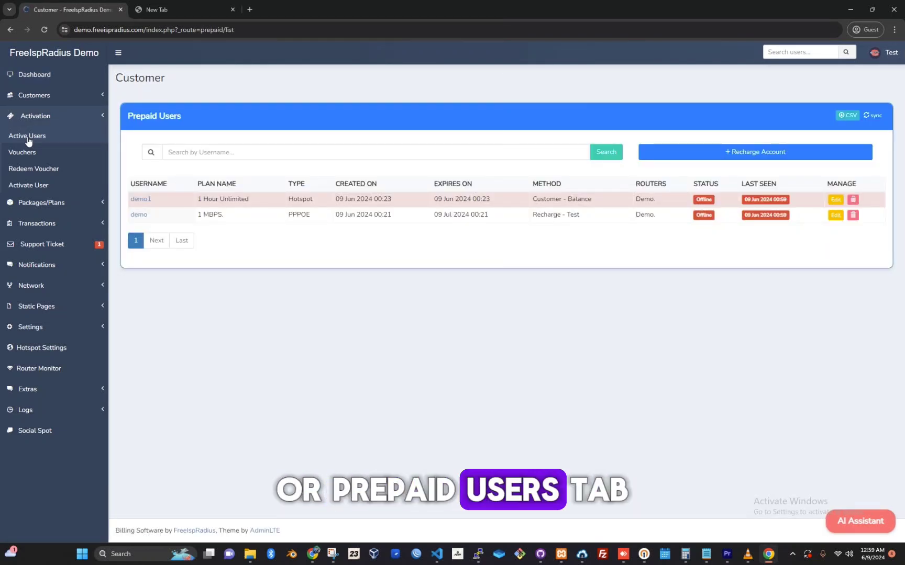
click(212, 150)
text(dem)
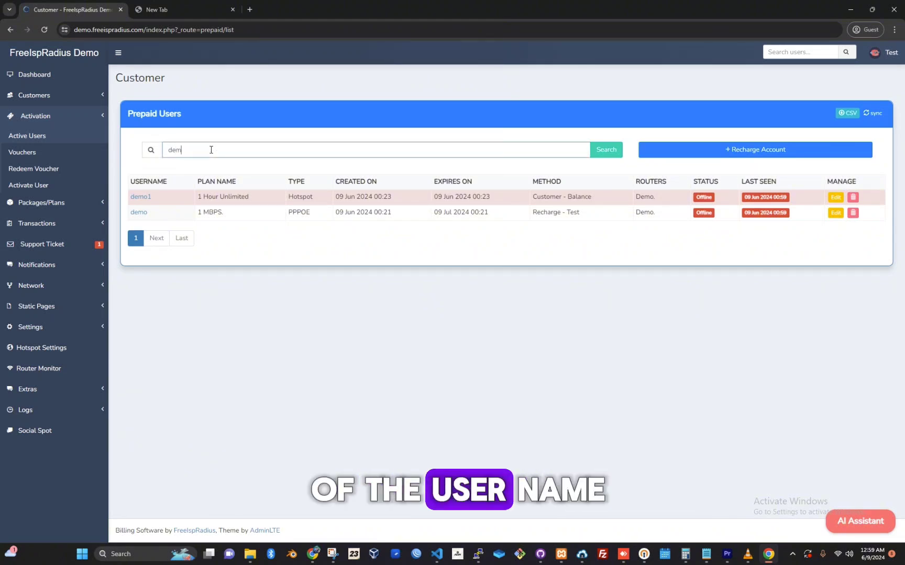
text(o)
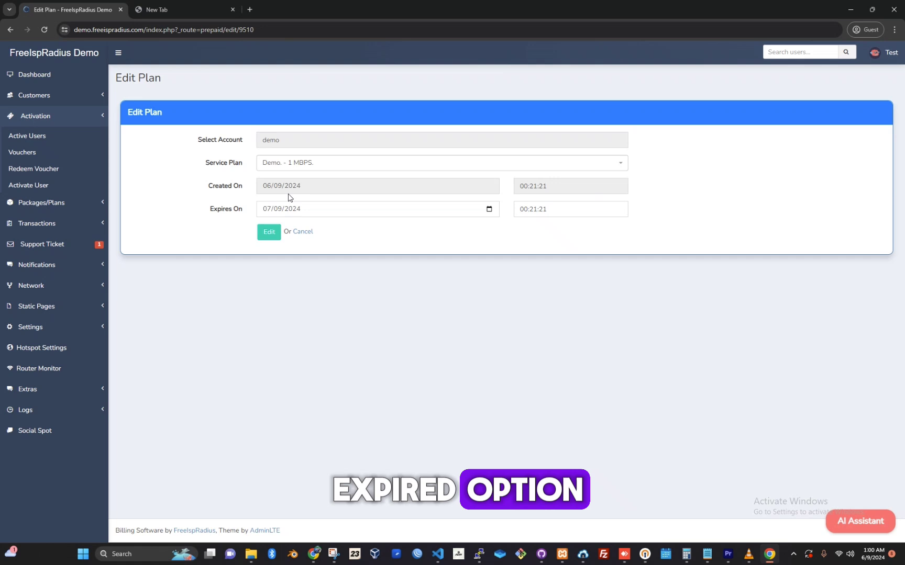
Change the demo account's Expires On date to 8 July 2024 and save
click(488, 209)
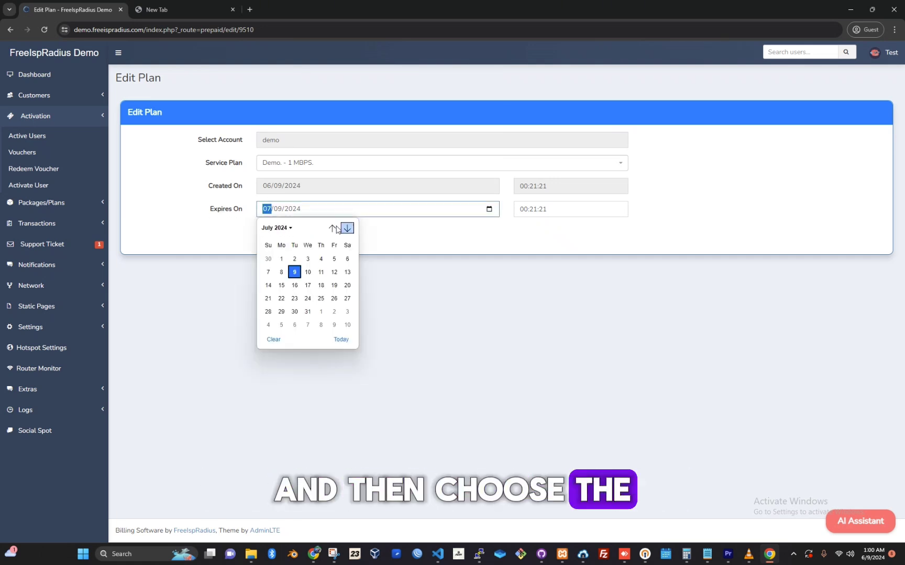
click(278, 228)
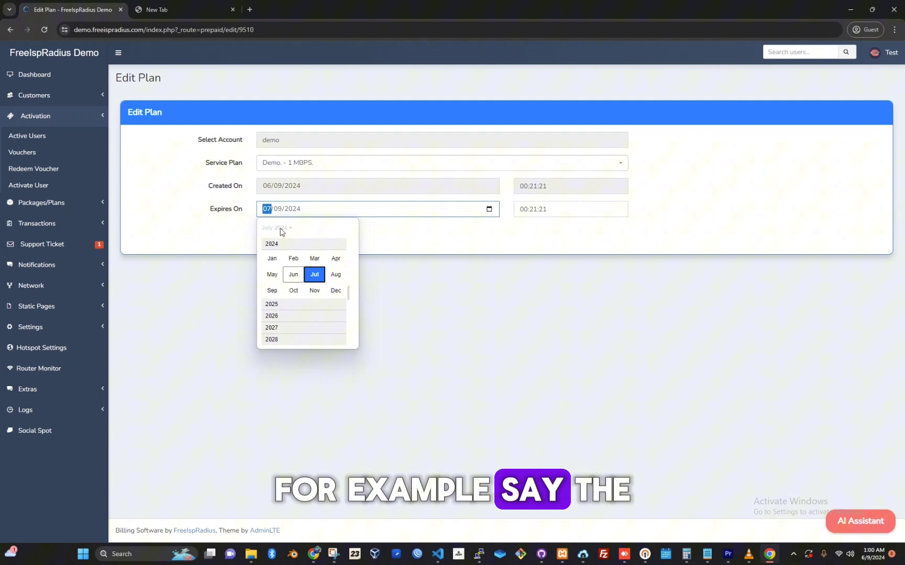
click(313, 276)
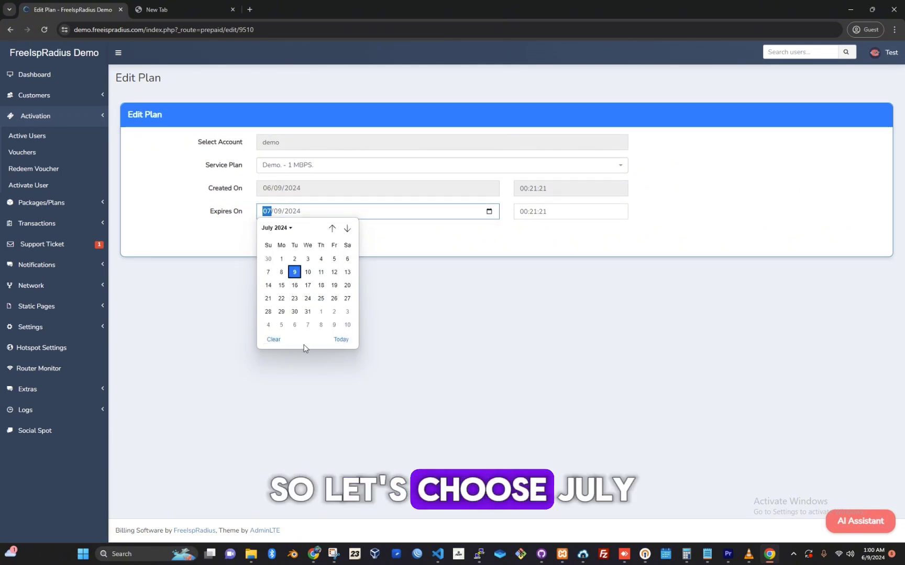
click(281, 276)
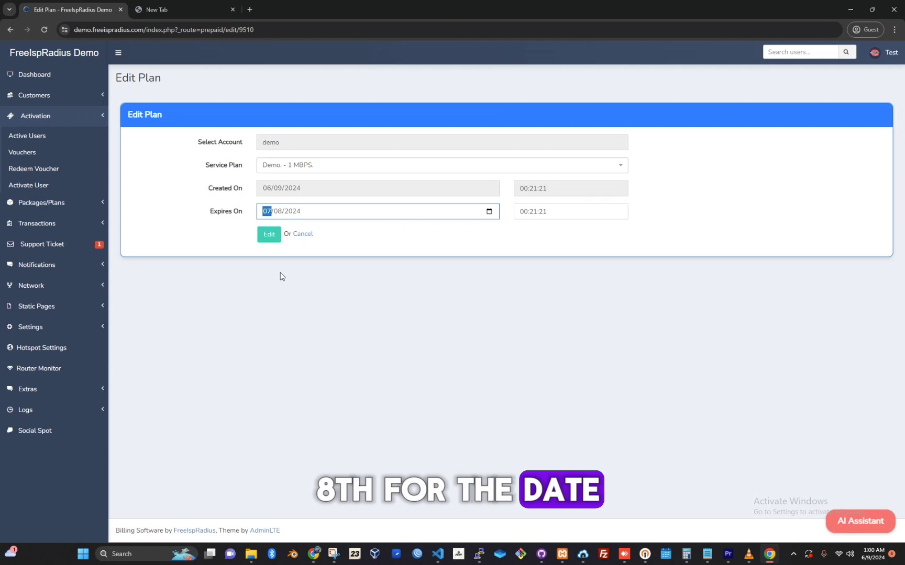
click(269, 233)
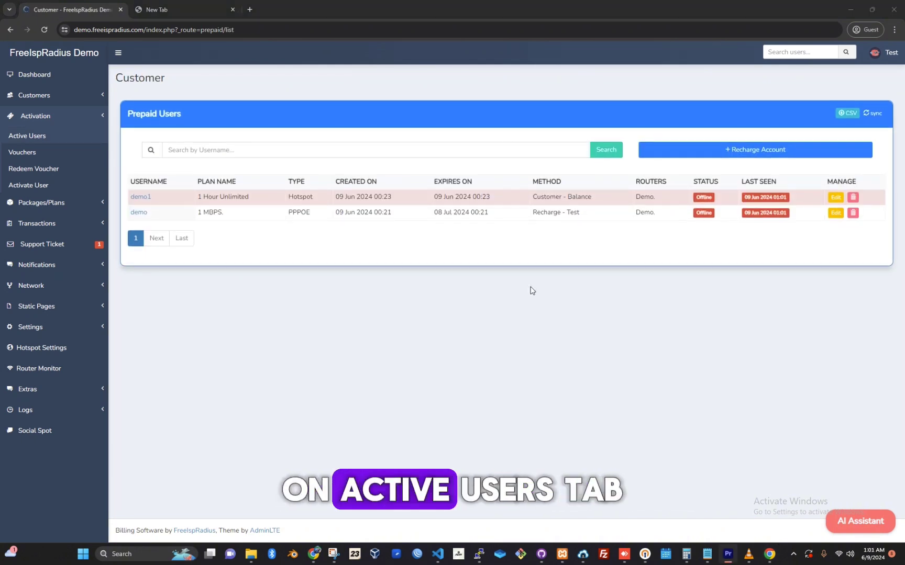
Start syncing active plans to Mikrotik, then cancel the confirmation
click(872, 115)
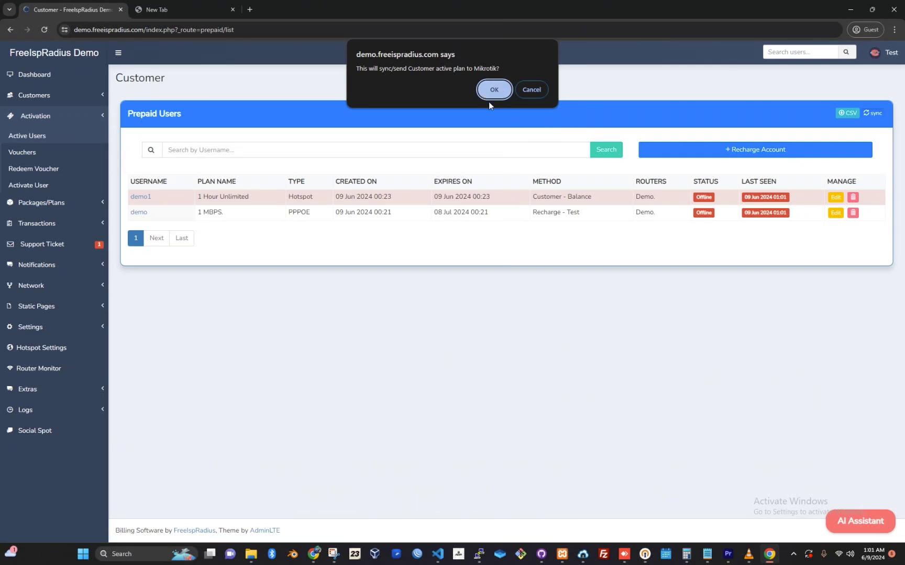
click(531, 90)
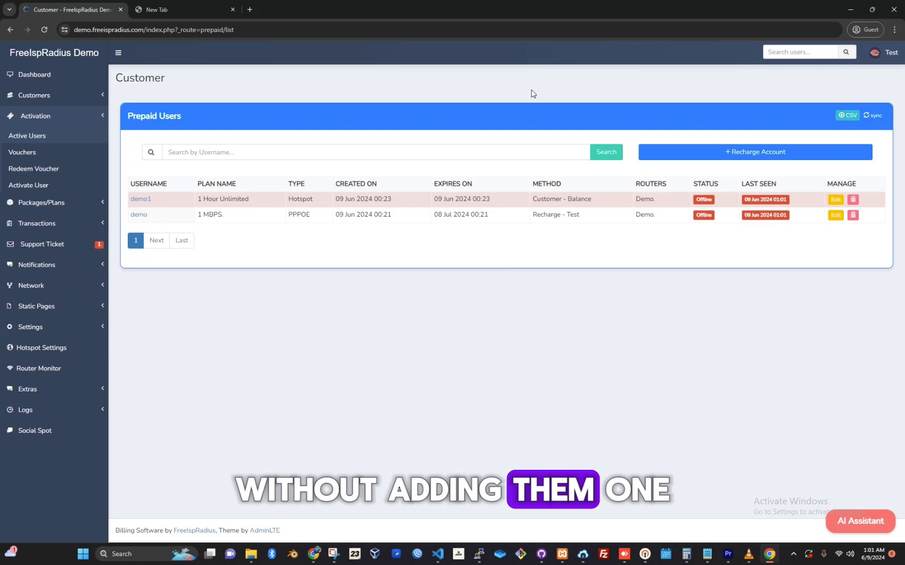
scroll(471, 158, down, 1)
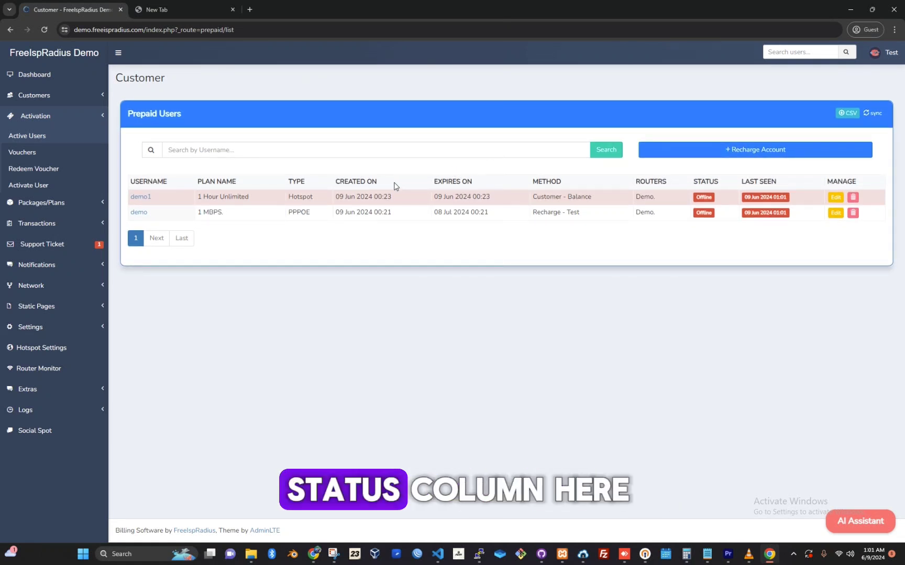